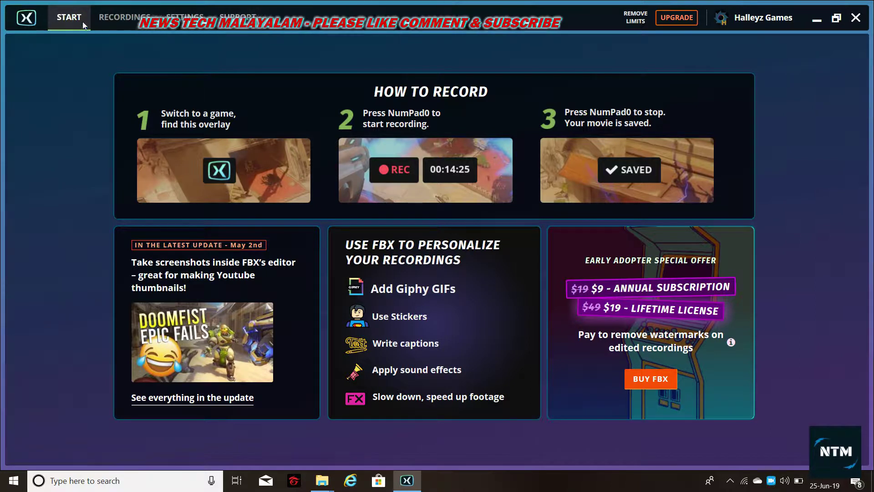
# - Show the saved recordings and scroll down to Video8 (7:33) under Jun 18 Tuesday
pyautogui.click(126, 18)
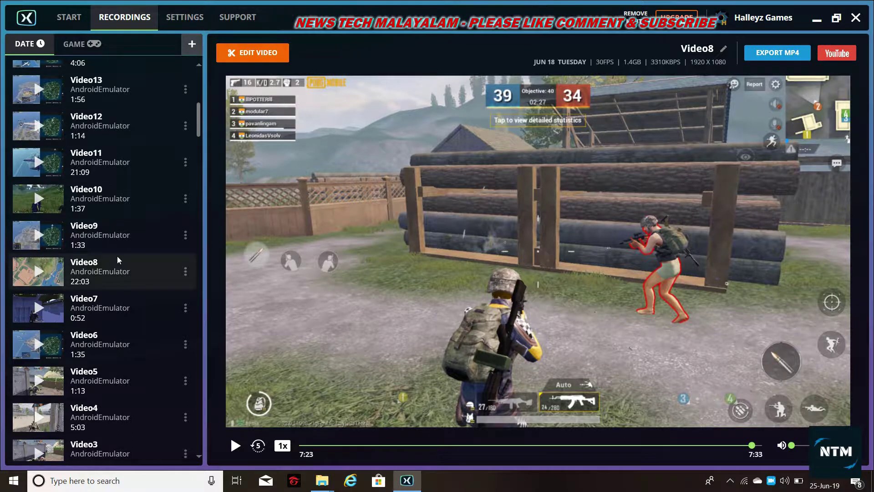
pyautogui.scroll(-5, 116, 255)
pyautogui.scroll(8, 116, 256)
pyautogui.scroll(6, 117, 256)
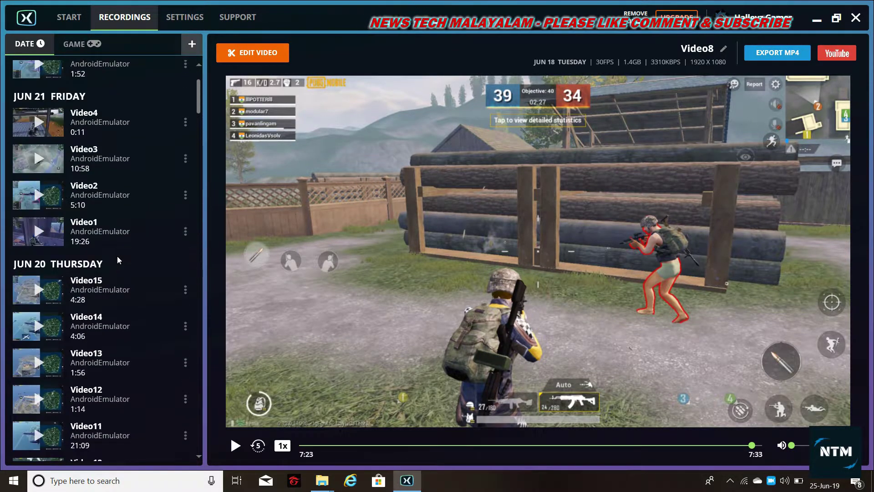
pyautogui.scroll(-2, 117, 256)
pyautogui.scroll(-10, 117, 258)
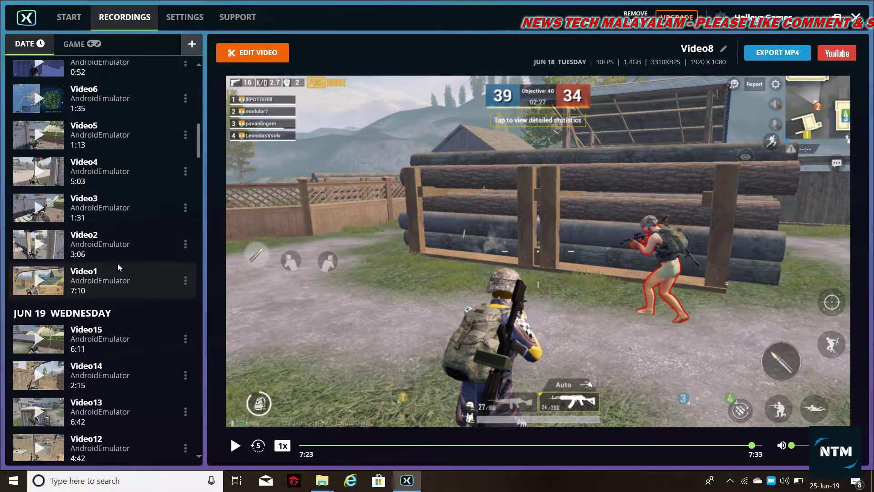
pyautogui.scroll(-3, 117, 263)
pyautogui.scroll(-1, 117, 263)
pyautogui.scroll(-12, 117, 263)
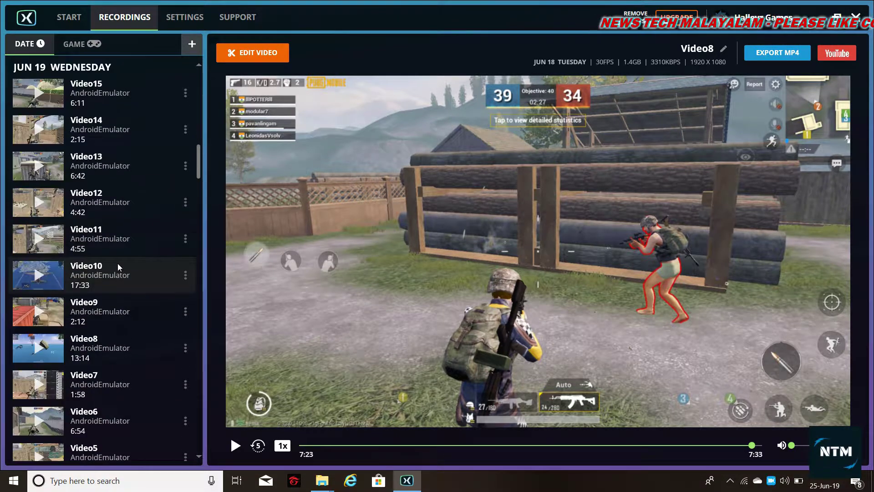
pyautogui.scroll(-1, 119, 263)
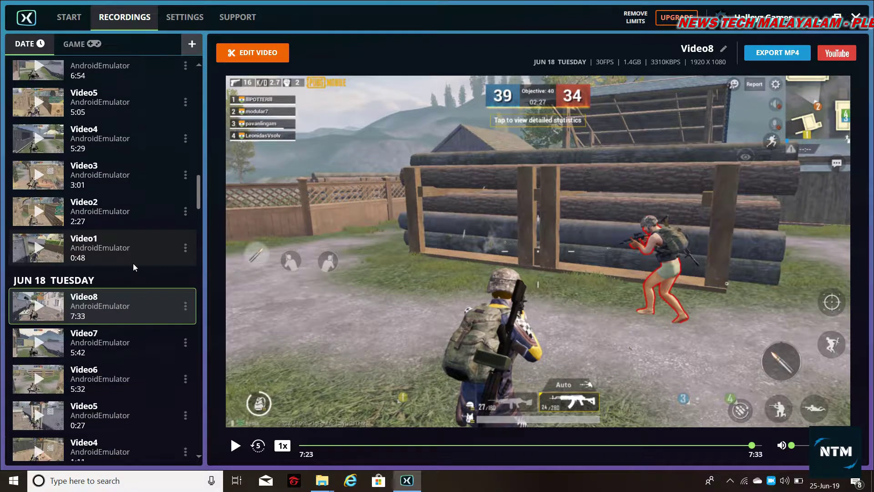
# - Play Video8 from about 7:13, pause at 7:15, and open it in the video editor
pyautogui.click(240, 442)
pyautogui.click(741, 445)
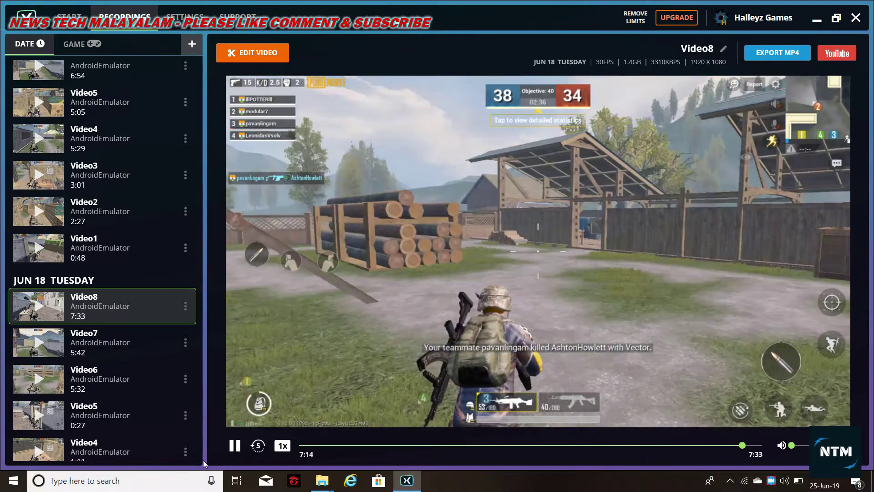
pyautogui.click(234, 446)
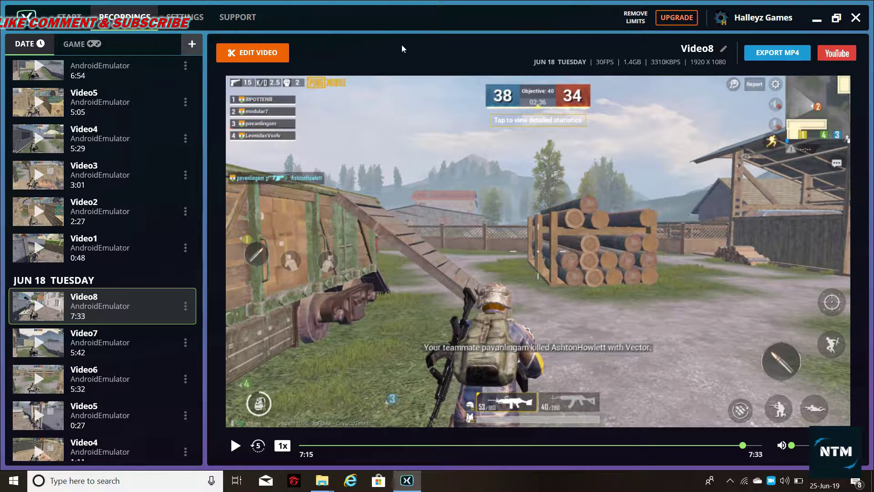
pyautogui.click(255, 53)
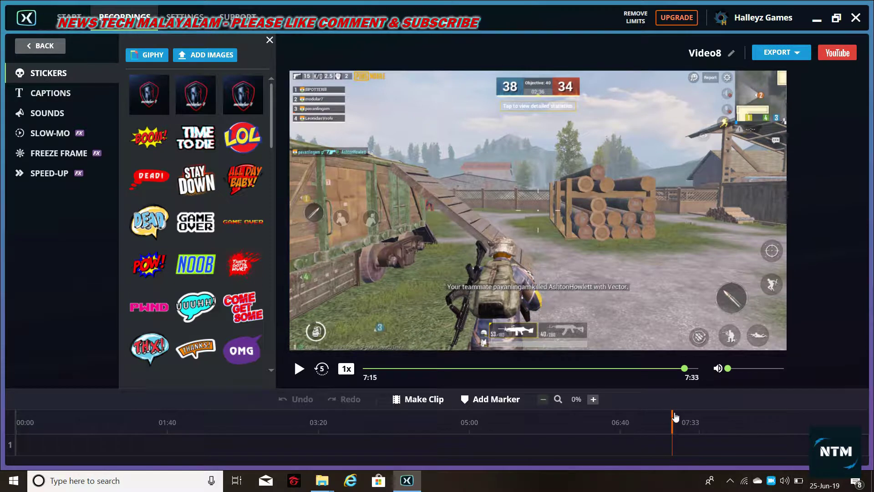
# - Add a timeline marker at 6:37, then move playback to the 7:33 end
pyautogui.click(433, 368)
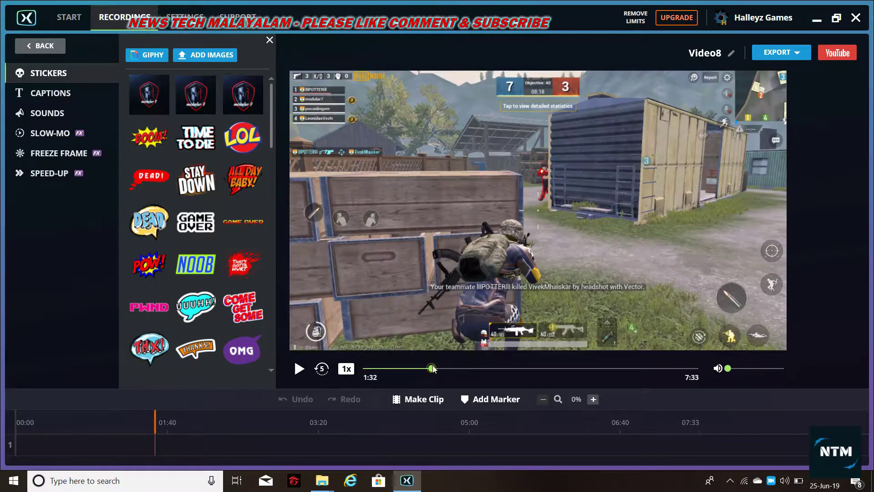
pyautogui.click(392, 368)
pyautogui.moveTo(395, 369); pyautogui.dragTo(657, 372)
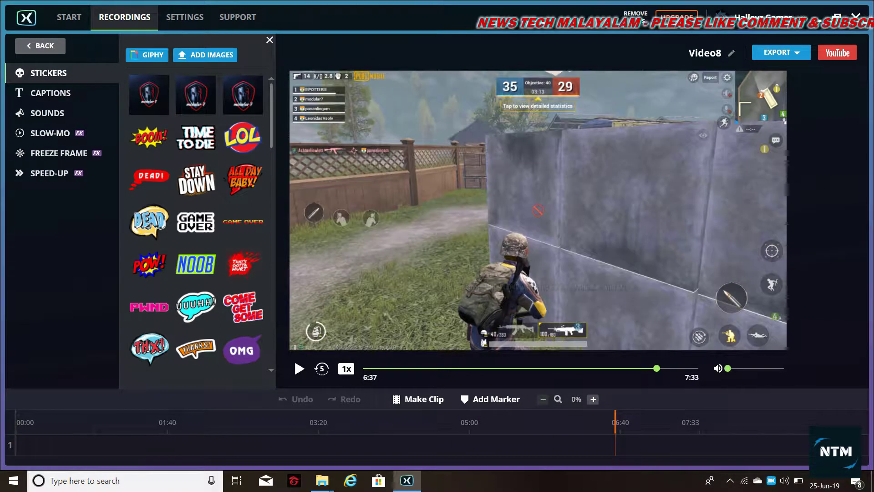
pyautogui.click(493, 400)
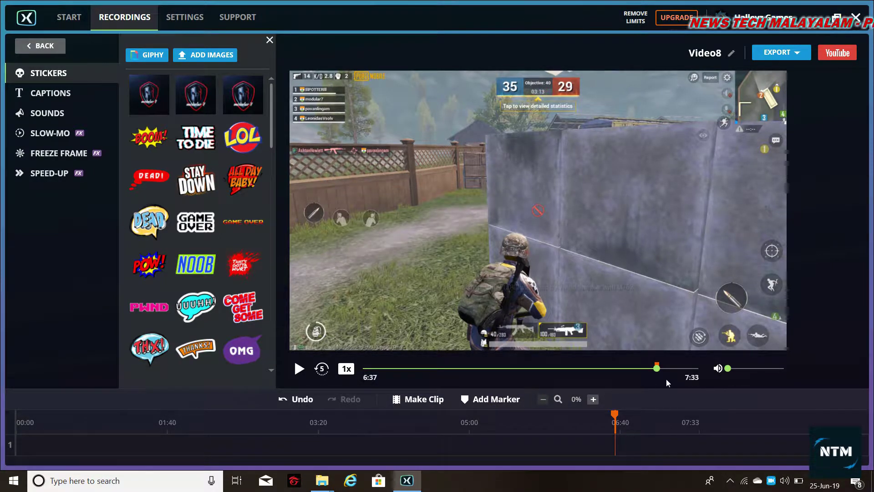
pyautogui.moveTo(661, 369); pyautogui.dragTo(700, 371)
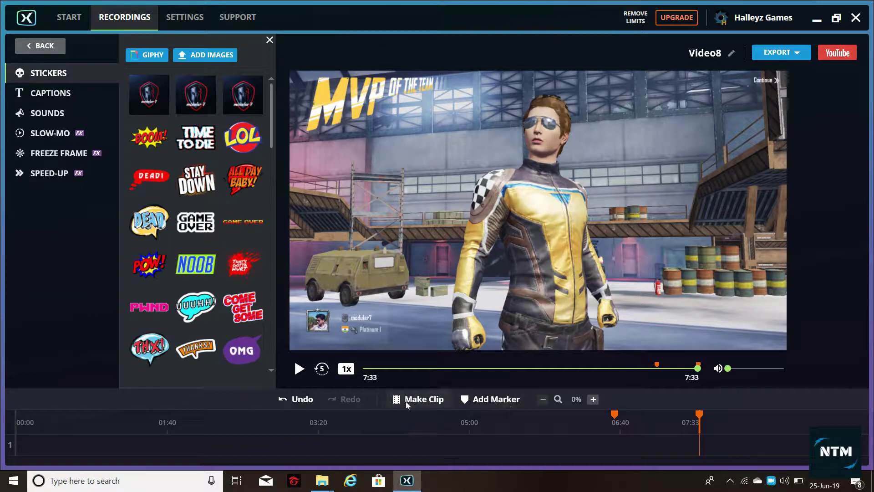
# - Cut a clip running from 6:37 to 7:33 and save it as 'Video8 clip'
pyautogui.click(429, 401)
pyautogui.moveTo(614, 422); pyautogui.dragTo(663, 423)
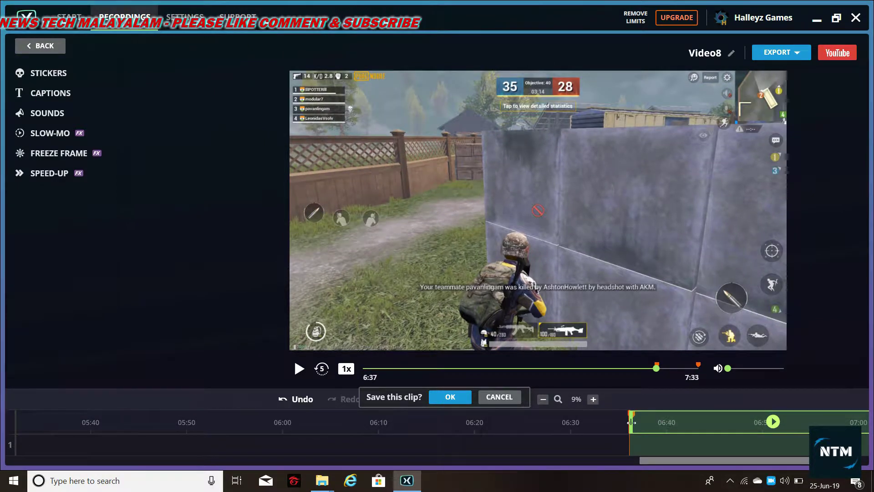
pyautogui.moveTo(663, 423)
pyautogui.mouseDown()
pyautogui.moveTo(675, 419)
pyautogui.moveTo(663, 418)
pyautogui.mouseUp()
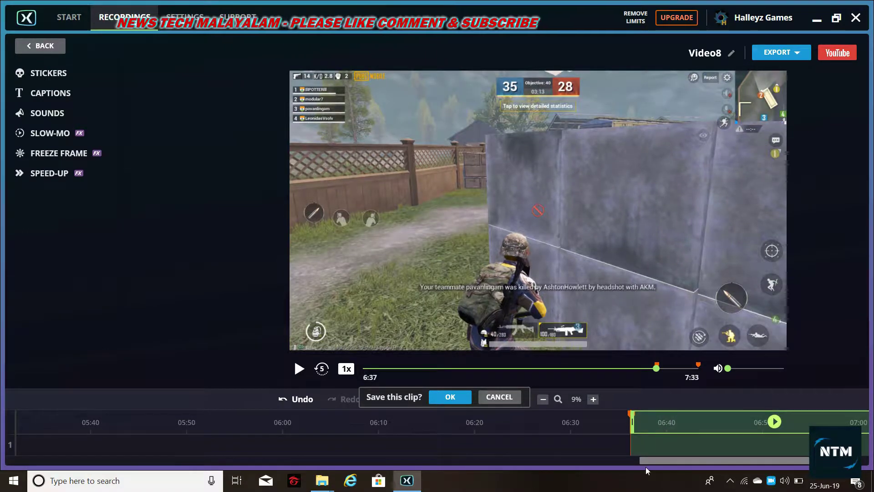
pyautogui.moveTo(749, 461); pyautogui.dragTo(814, 461)
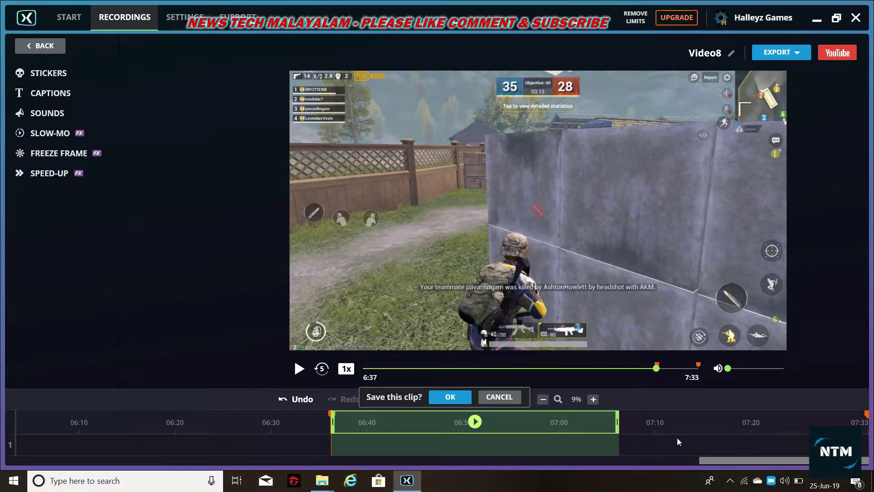
pyautogui.moveTo(618, 421); pyautogui.dragTo(866, 419)
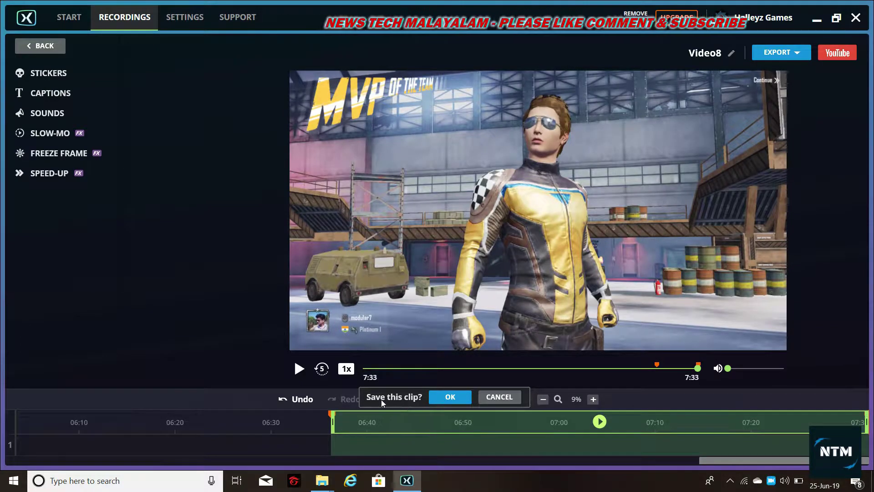
pyautogui.click(450, 397)
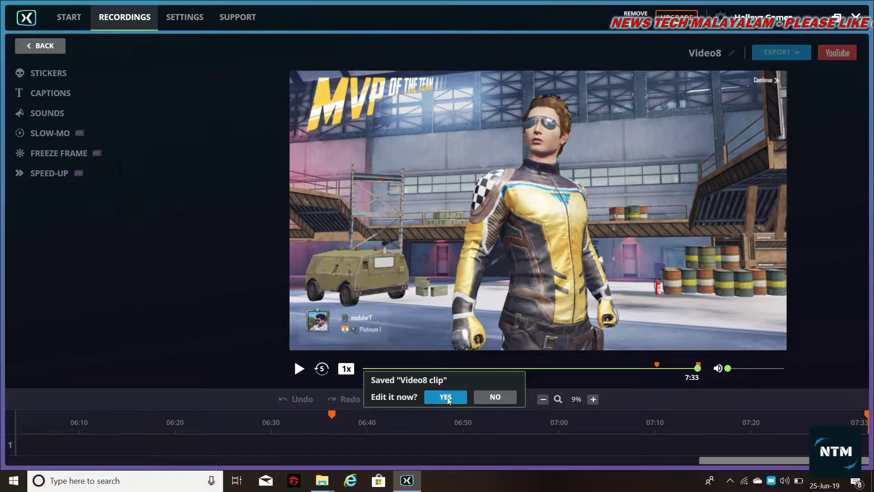
# - Open the saved Video8 clip in the editor and pause its preview at 0:15
pyautogui.press('Return')
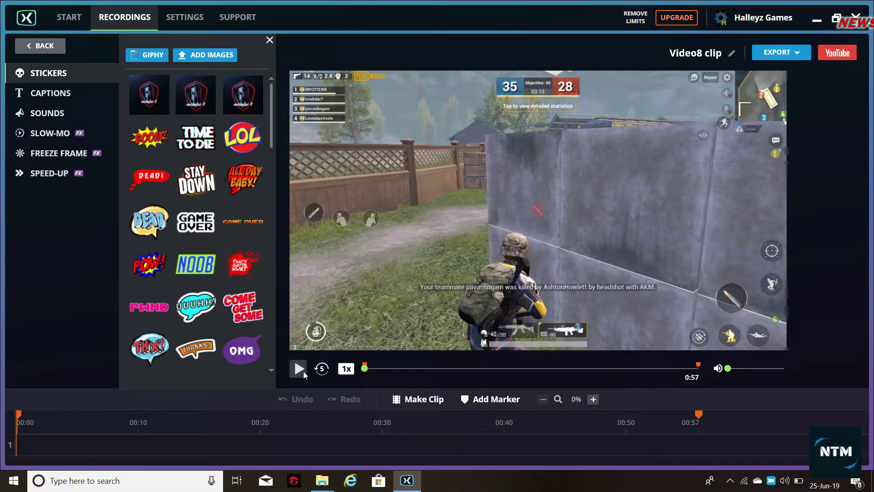
pyautogui.click(304, 371)
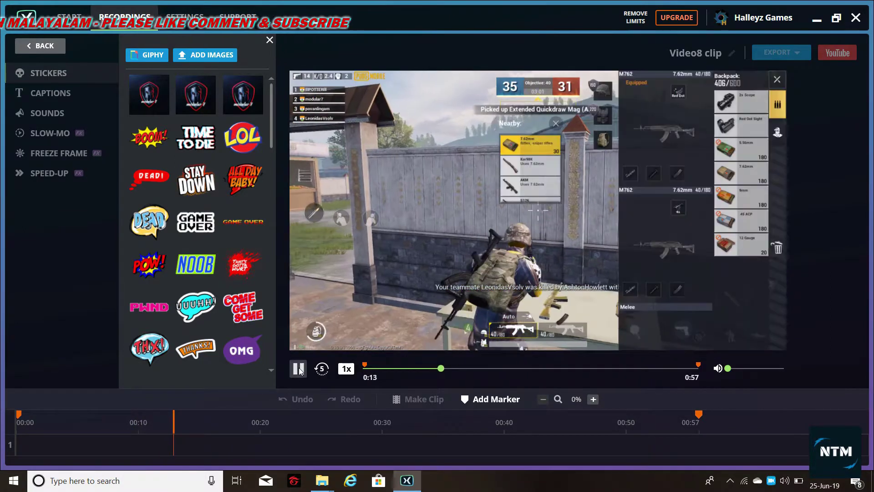
pyautogui.click(298, 369)
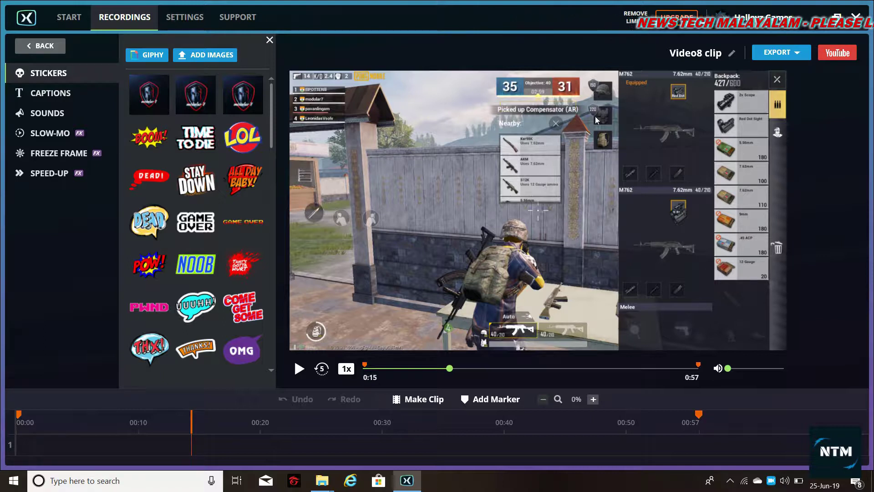
# - Browse the Stickers panel and return to the top of the list
pyautogui.scroll(-2, 174, 298)
pyautogui.scroll(2, 182, 337)
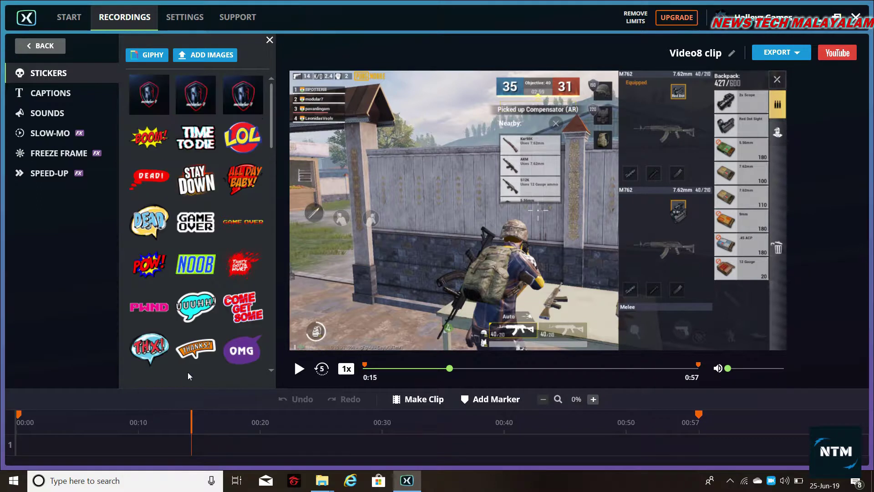
pyautogui.scroll(-5, 223, 205)
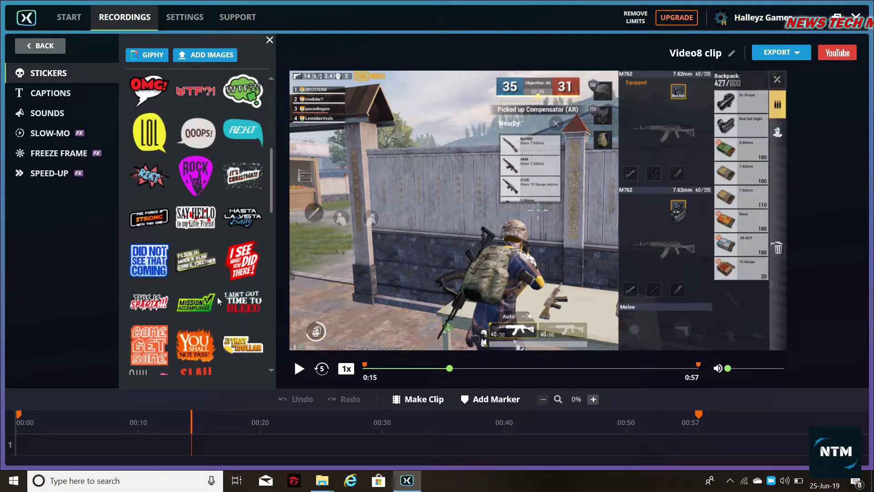
pyautogui.scroll(3, 217, 297)
pyautogui.scroll(2, 217, 297)
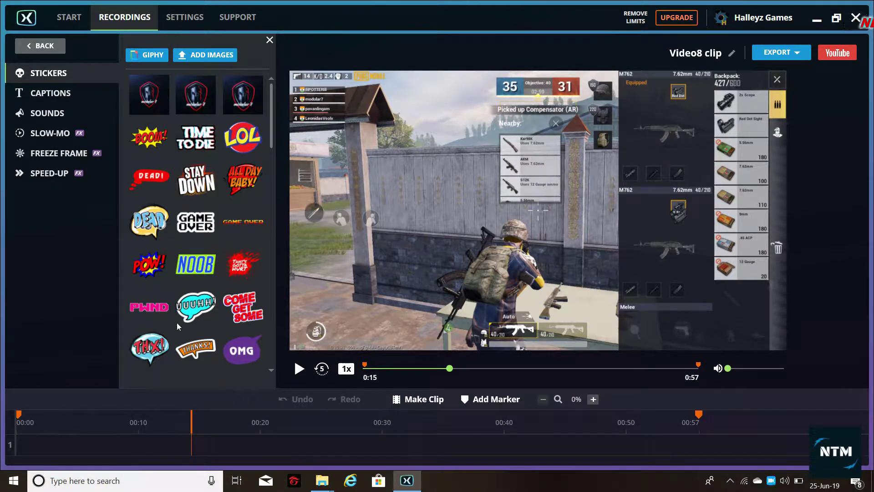
pyautogui.scroll(-10, 206, 311)
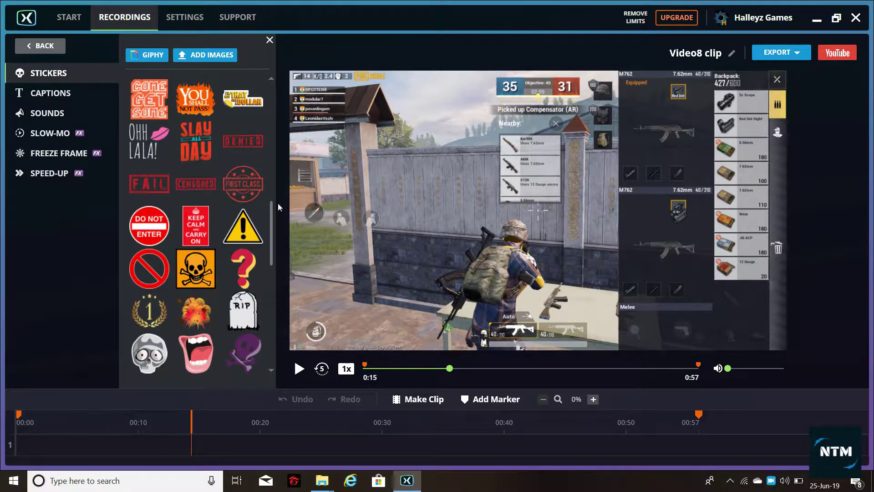
pyautogui.scroll(5, 206, 233)
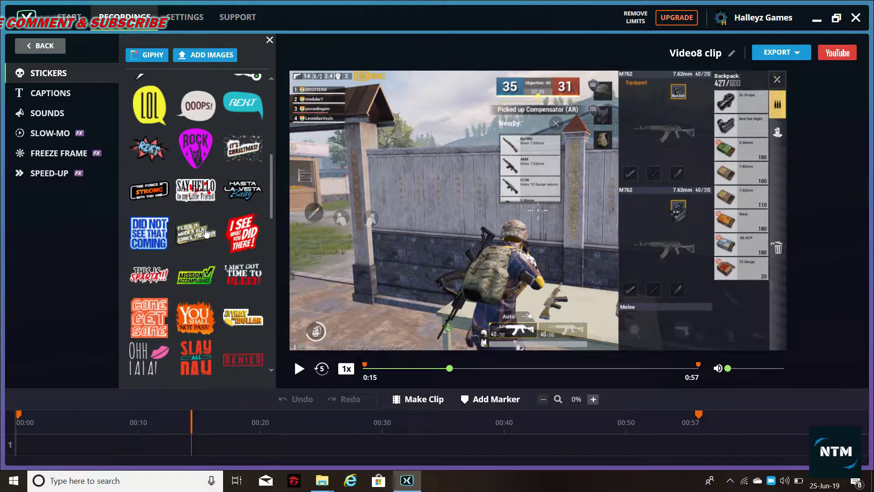
pyautogui.scroll(7, 205, 233)
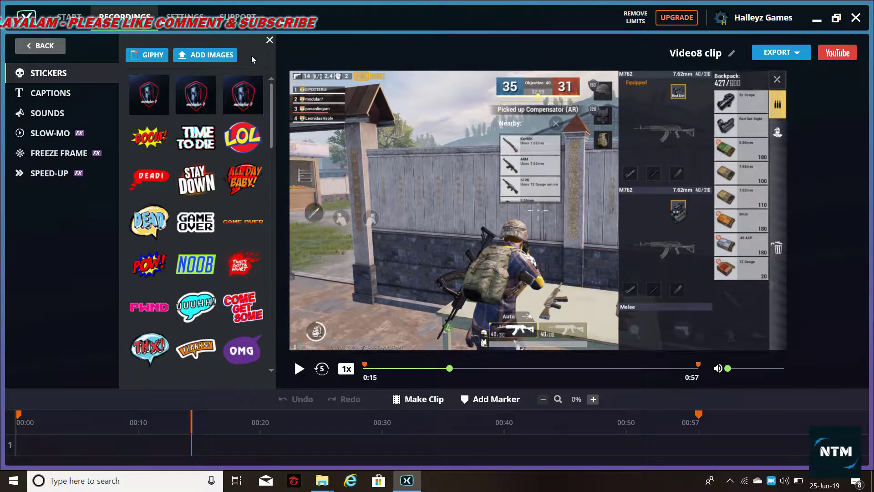
# - Load IMG_20190415_145045_961.jpg from the computer into the Add Image dialog
pyautogui.click(209, 55)
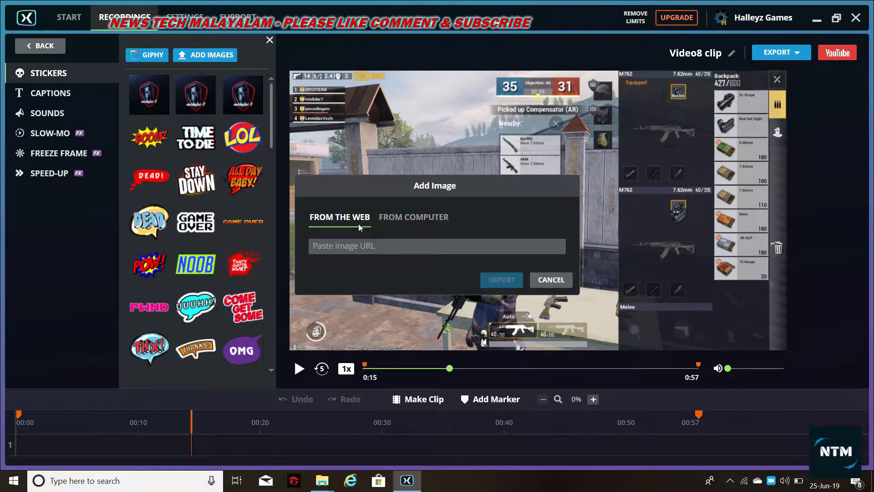
pyautogui.click(367, 248)
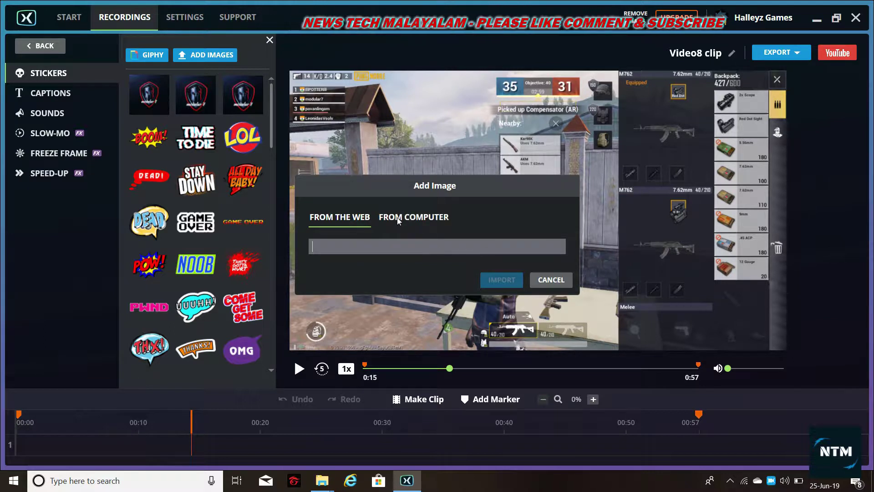
pyautogui.click(425, 217)
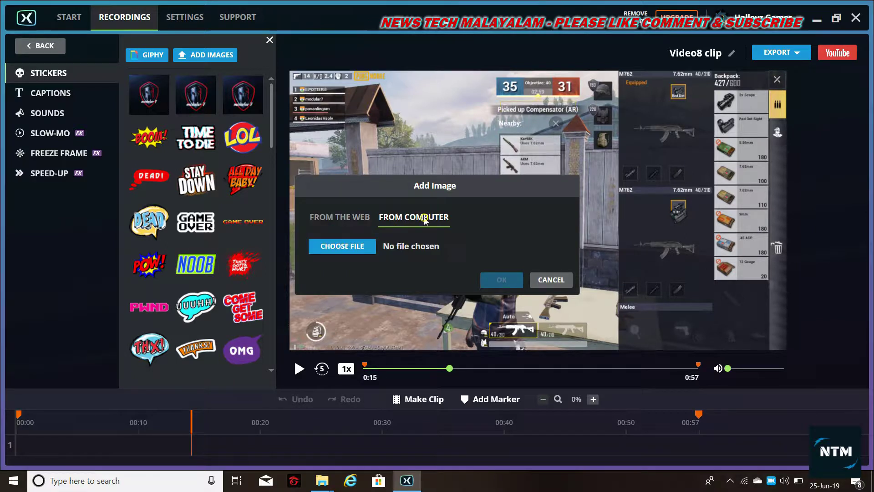
pyautogui.click(343, 246)
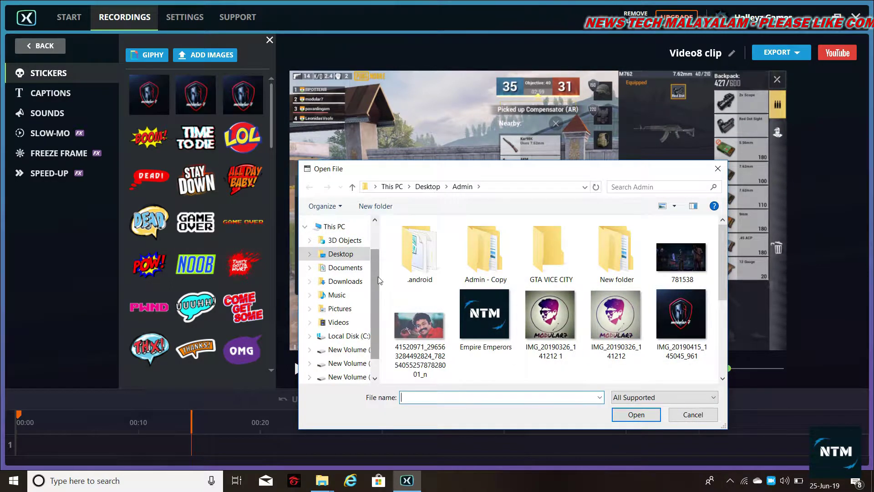
pyautogui.moveTo(378, 276); pyautogui.dragTo(374, 244)
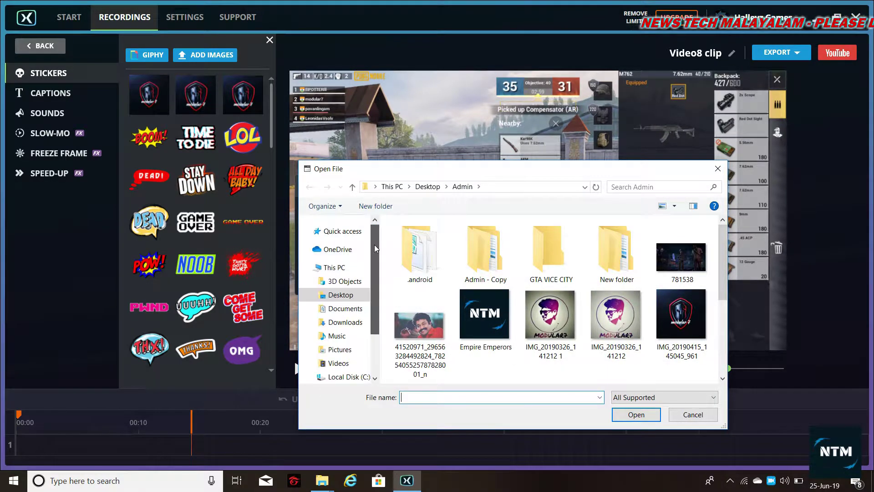
pyautogui.click(695, 325)
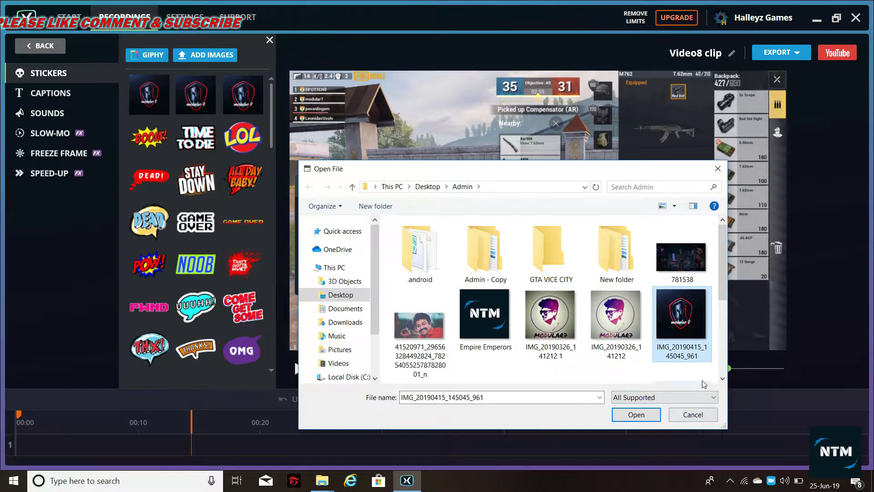
pyautogui.click(636, 414)
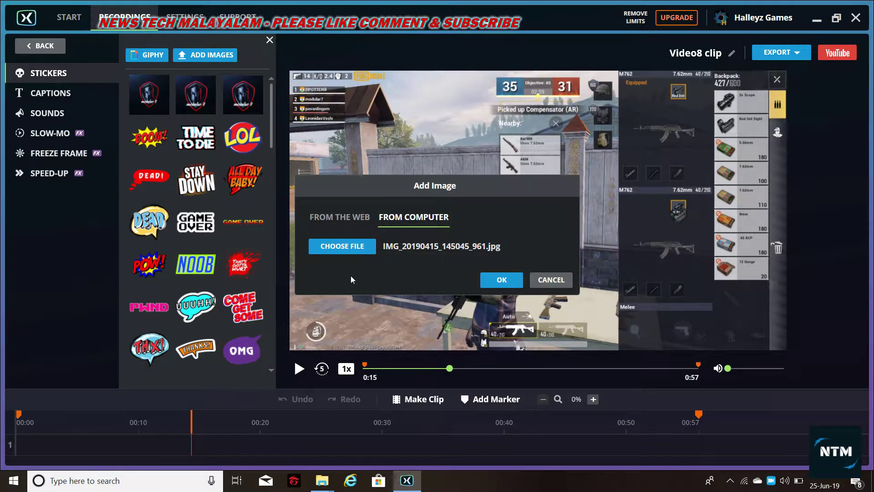
# - Add the modular 7 logo, shrink it to a small square, and place it beside the gatepost
pyautogui.click(502, 278)
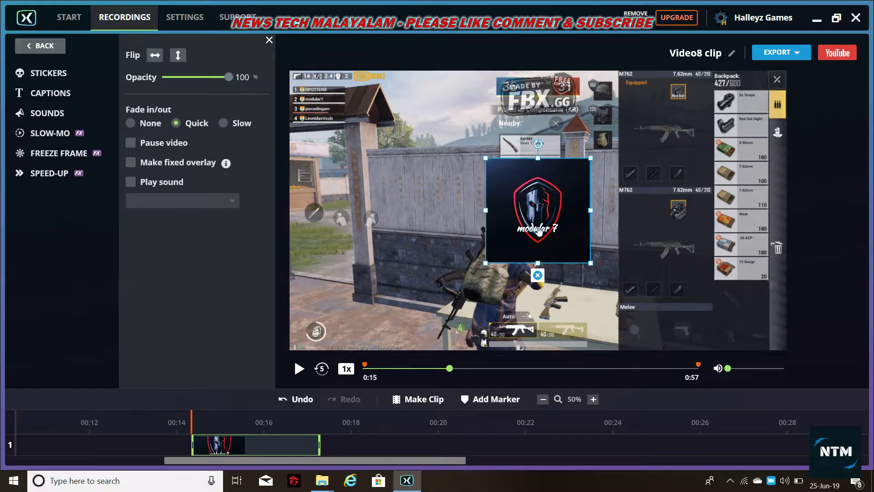
pyautogui.moveTo(533, 229); pyautogui.dragTo(375, 219)
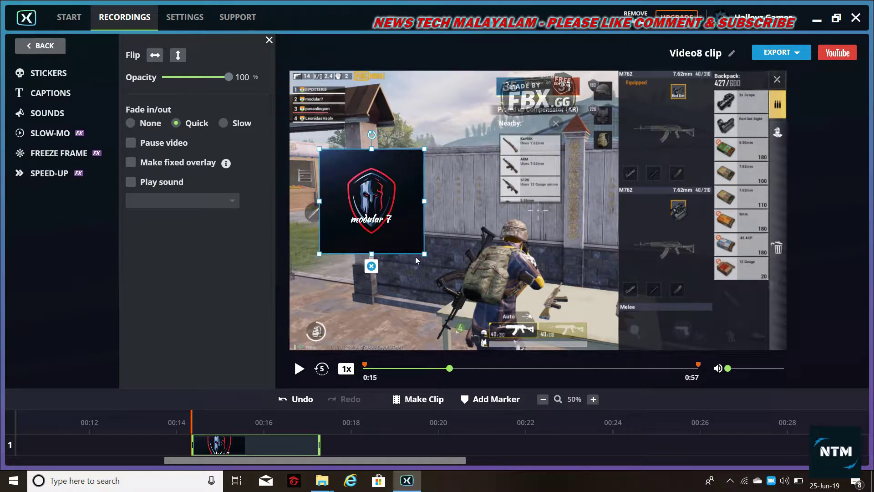
pyautogui.moveTo(423, 253); pyautogui.dragTo(366, 243)
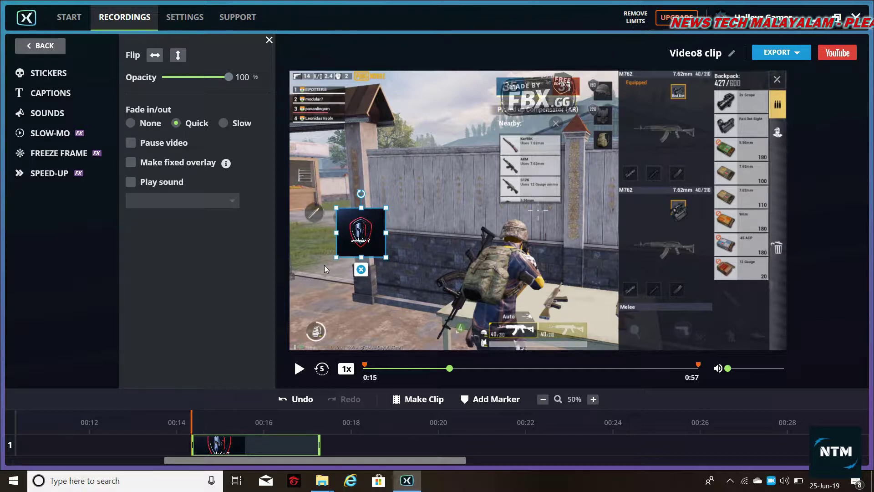
pyautogui.moveTo(366, 244); pyautogui.dragTo(360, 221)
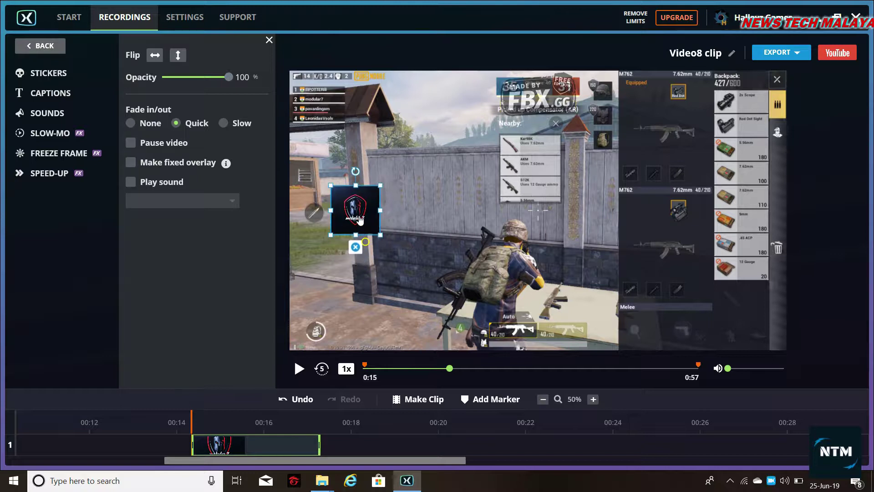